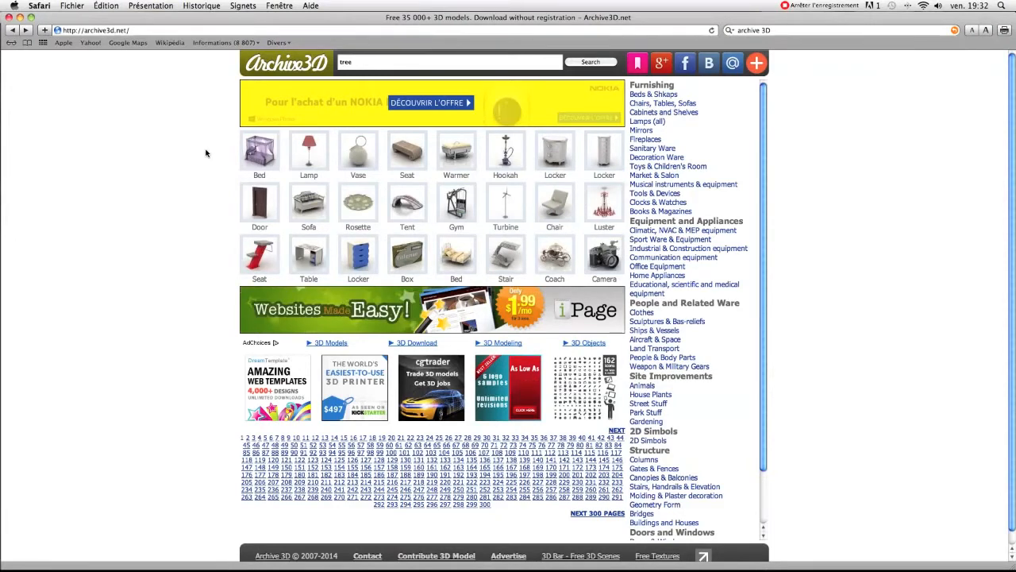
{"action": "left_click", "coordinate": [769, 30]}
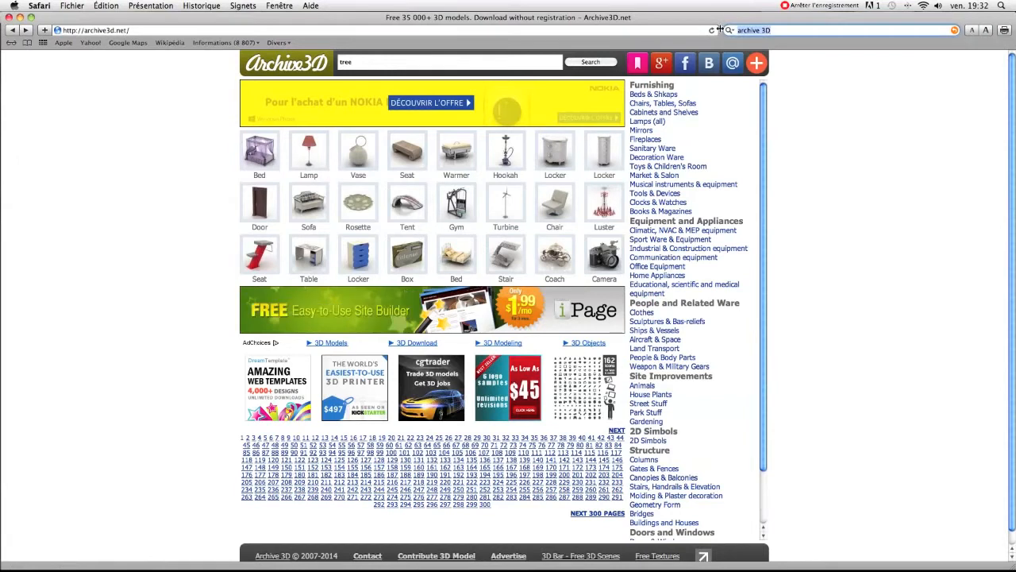
{"action": "left_click", "coordinate": [791, 71]}
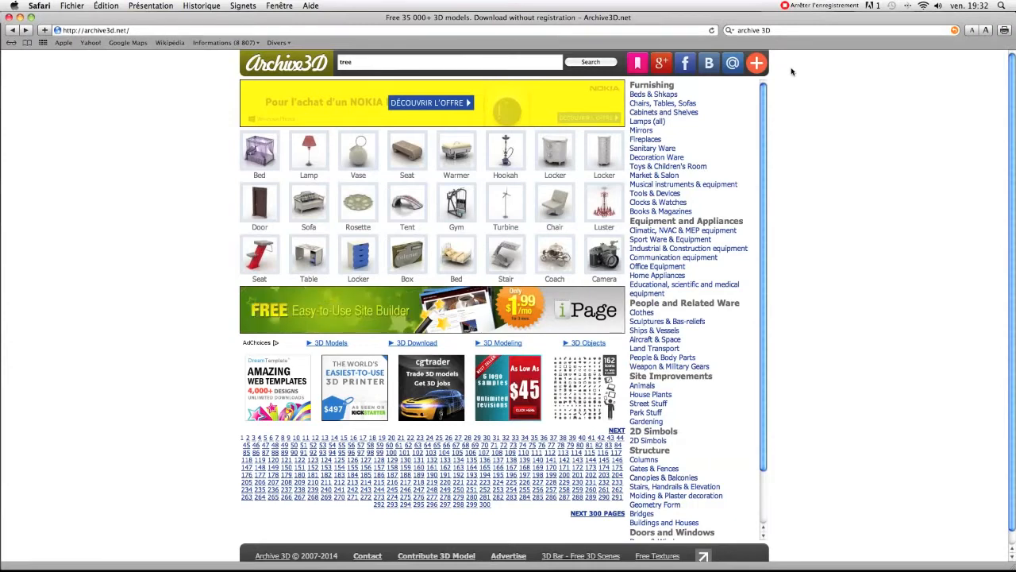
Search the Archive3D website for "tree"
{"action": "left_click", "coordinate": [377, 66]}
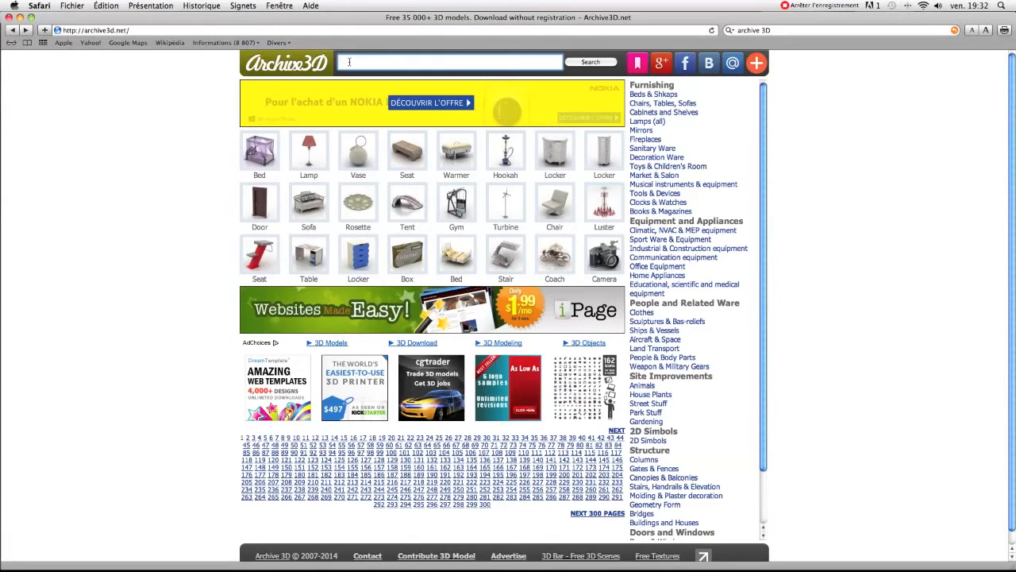
{"action": "type", "text": "tree"}
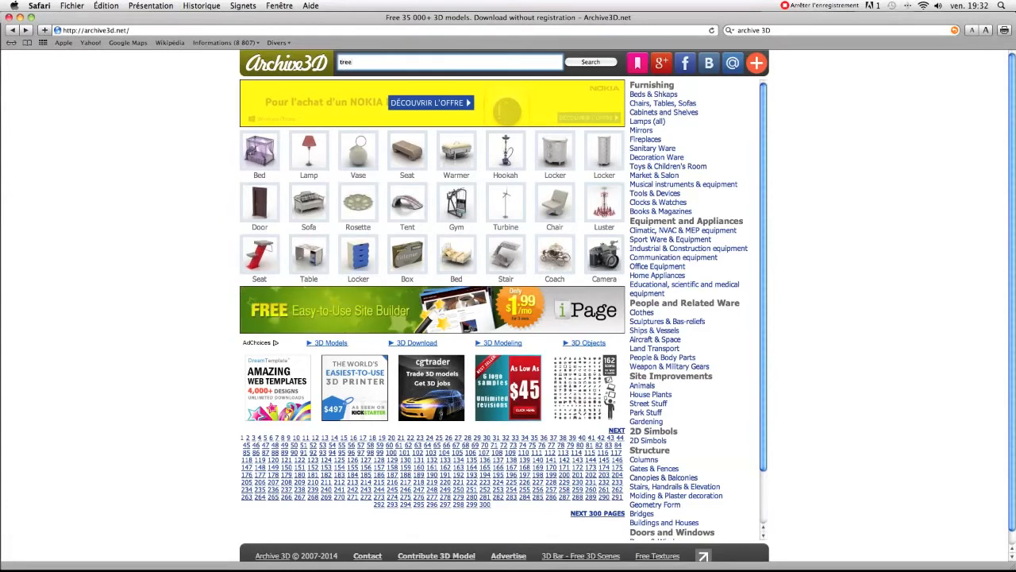
{"action": "left_click", "coordinate": [604, 63]}
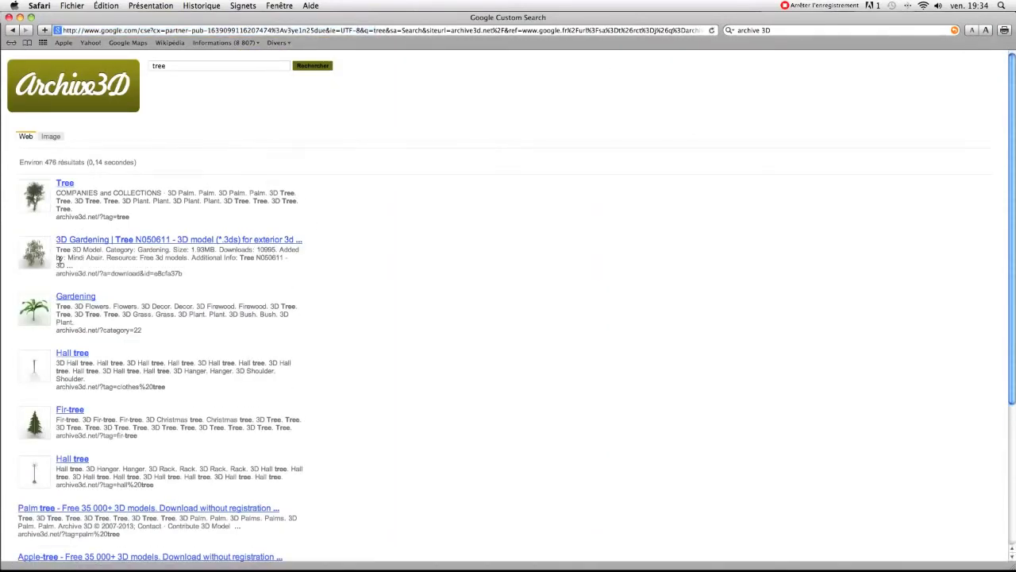
Browse the search results and open the 3D Gardening page for the Tree N050611 model
{"action": "scroll", "coordinate": [114, 253], "scroll_direction": "down", "scroll_amount": 5}
{"action": "scroll", "coordinate": [113, 253], "scroll_direction": "down", "scroll_amount": 5}
{"action": "scroll", "coordinate": [113, 254], "scroll_direction": "up", "scroll_amount": 10}
{"action": "scroll", "coordinate": [335, 245], "scroll_direction": "down", "scroll_amount": 5}
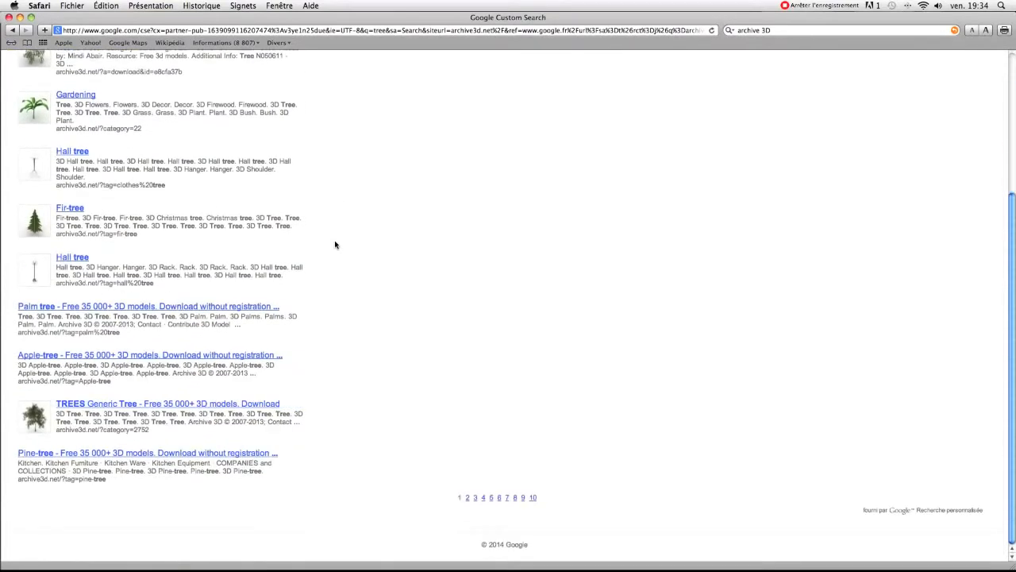
{"action": "scroll", "coordinate": [335, 245], "scroll_direction": "up", "scroll_amount": 5}
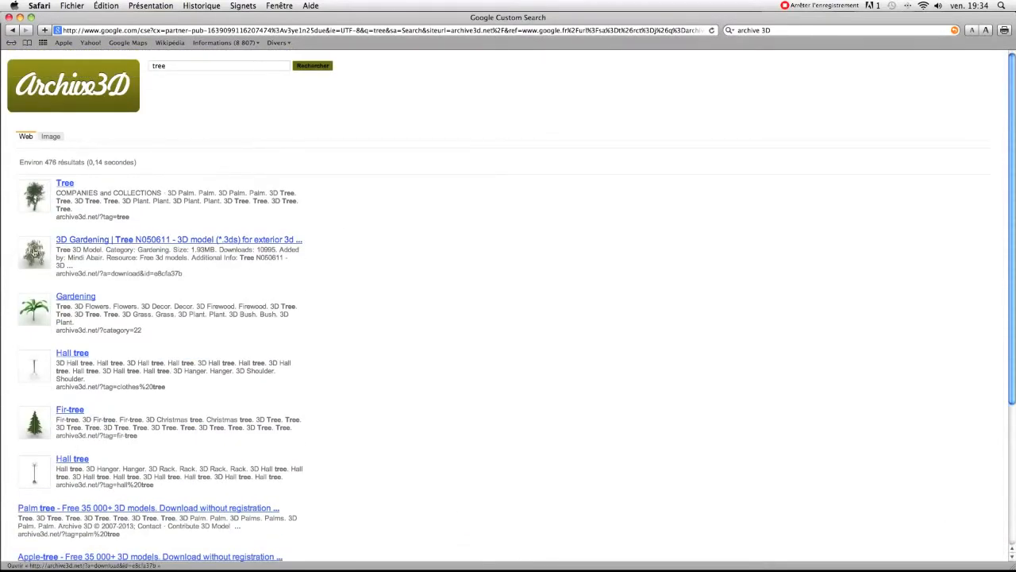
{"action": "left_click", "coordinate": [82, 240]}
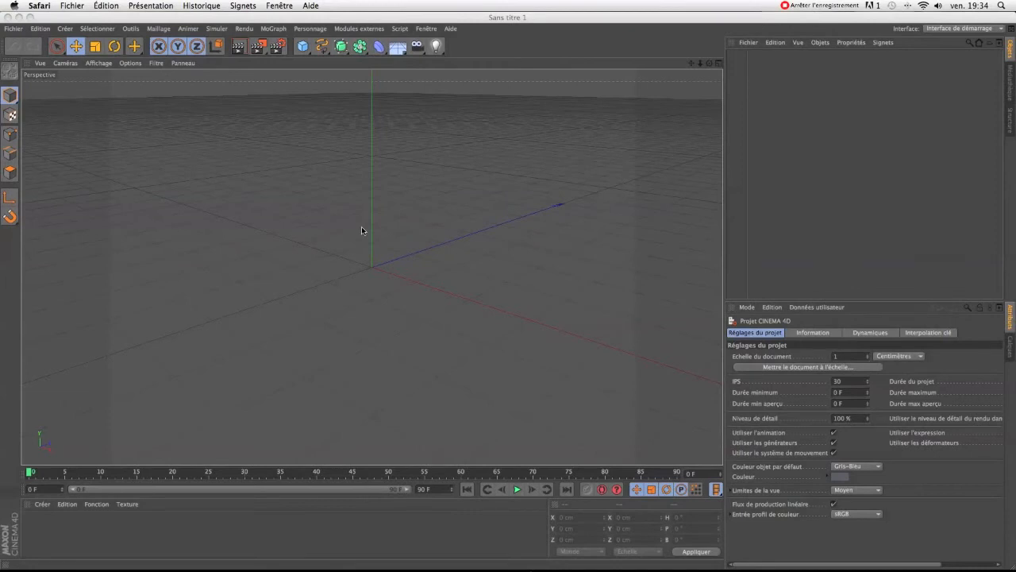
Switch to Cinema 4D, load the Tree N050611.3DS model from the media library into the scene, and close the library
{"action": "left_click", "coordinate": [432, 153]}
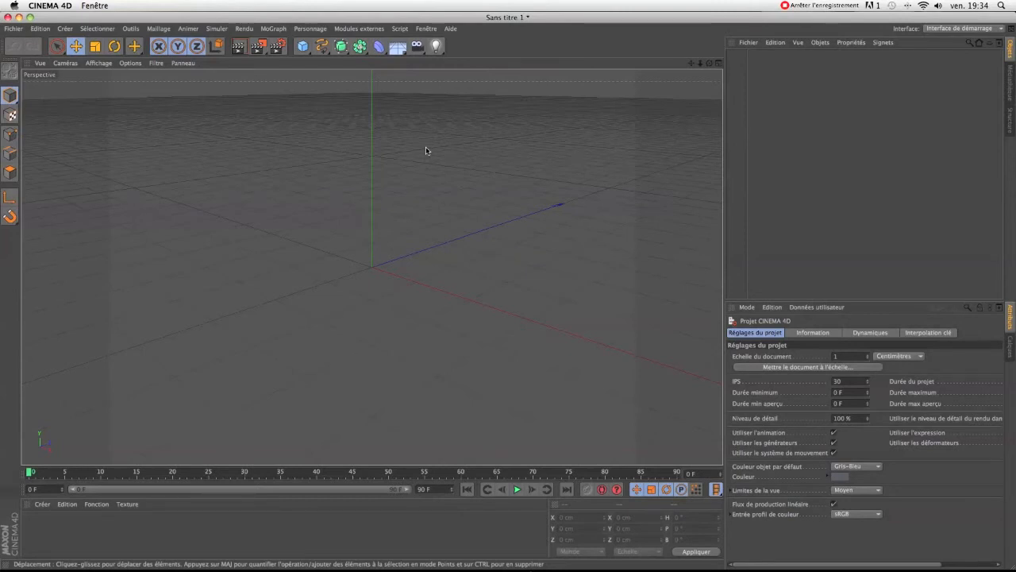
{"action": "left_click", "coordinate": [425, 28]}
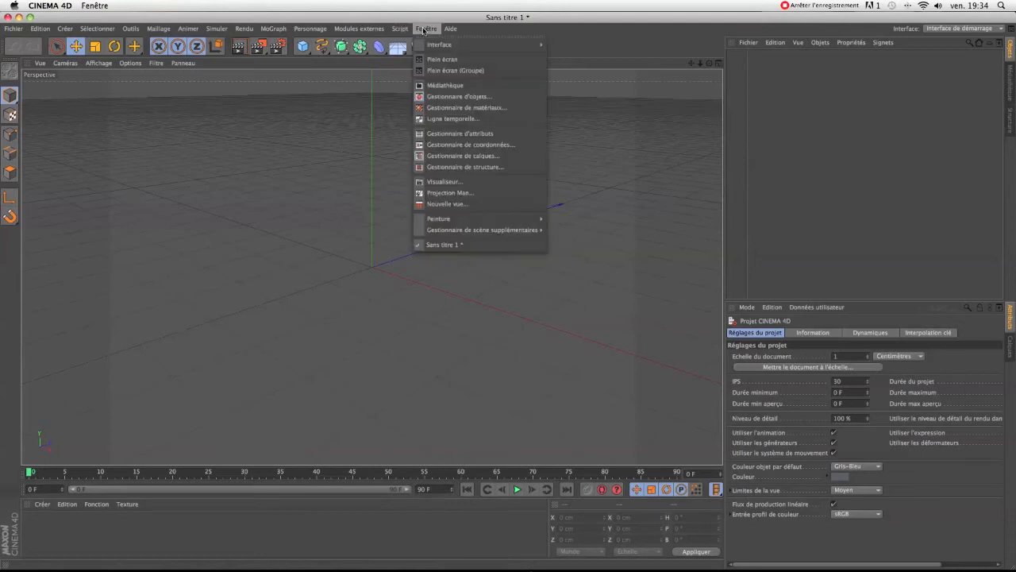
{"action": "left_click", "coordinate": [433, 86]}
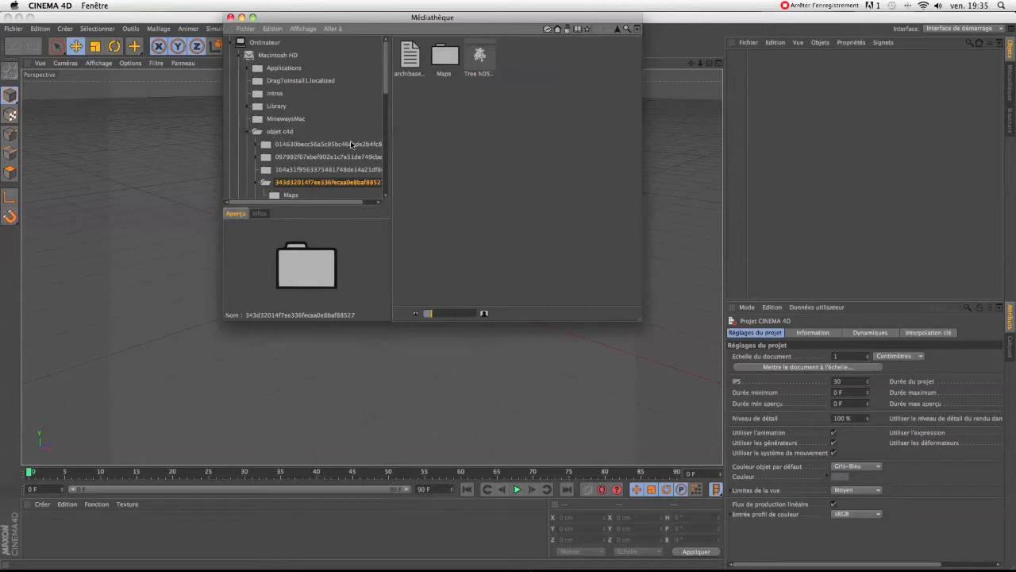
{"action": "left_click", "coordinate": [478, 62]}
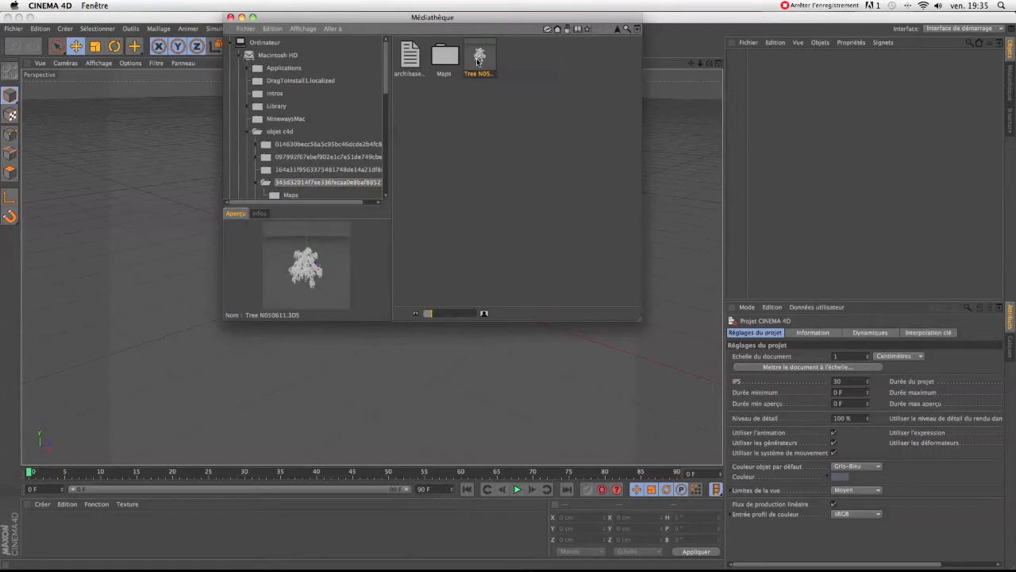
{"action": "double_click", "coordinate": [478, 61]}
{"action": "left_click", "coordinate": [498, 219]}
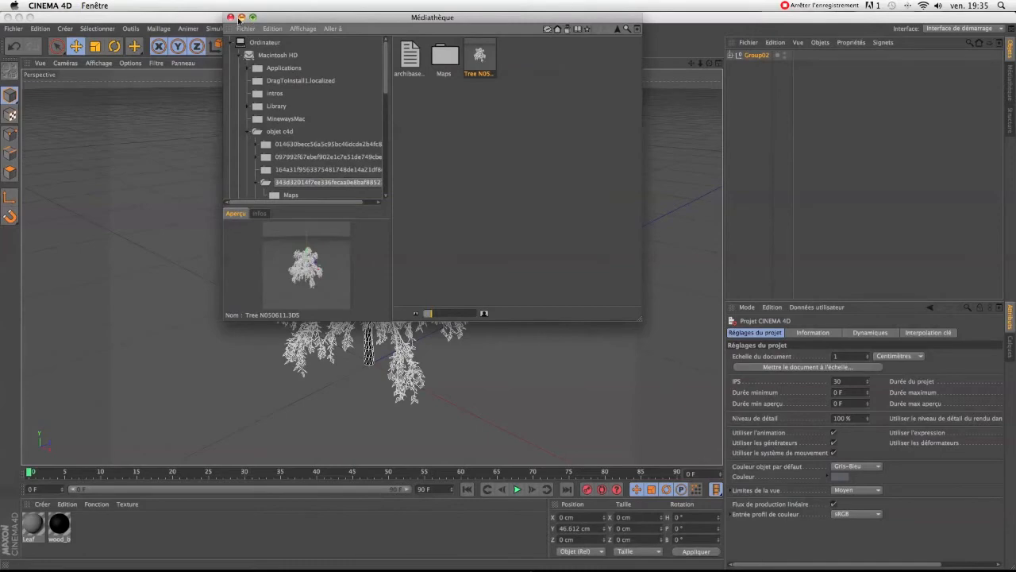
{"action": "left_click", "coordinate": [231, 17]}
Delete the imported tree's two original materials, wood_bark and Leaf
{"action": "left_click_drag", "start_coordinate": [711, 64], "coordinate": [782, 103]}
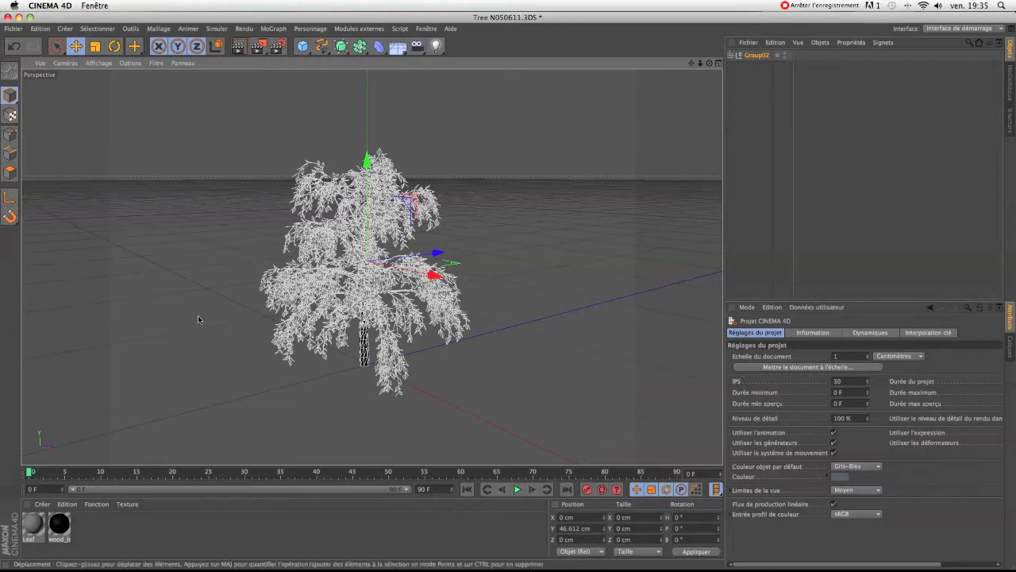
{"action": "left_click_drag", "start_coordinate": [709, 62], "coordinate": [747, 55]}
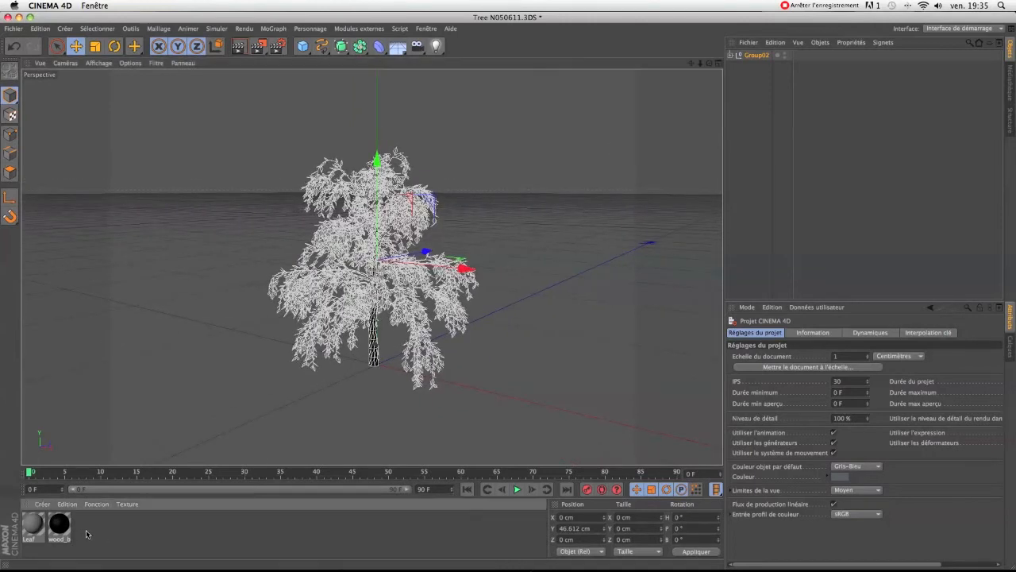
{"action": "left_click", "coordinate": [58, 522]}
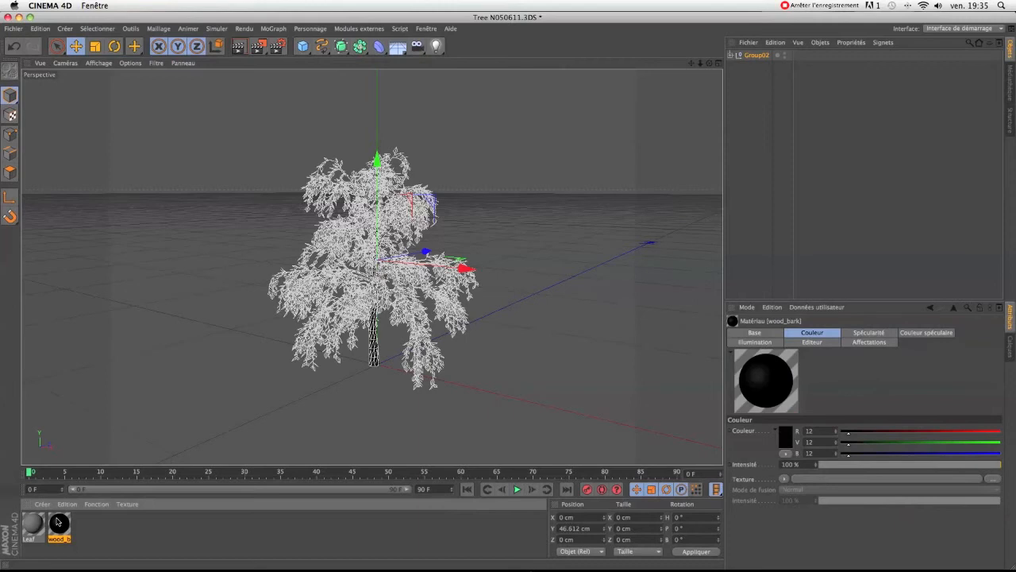
{"action": "key", "text": "Delete"}
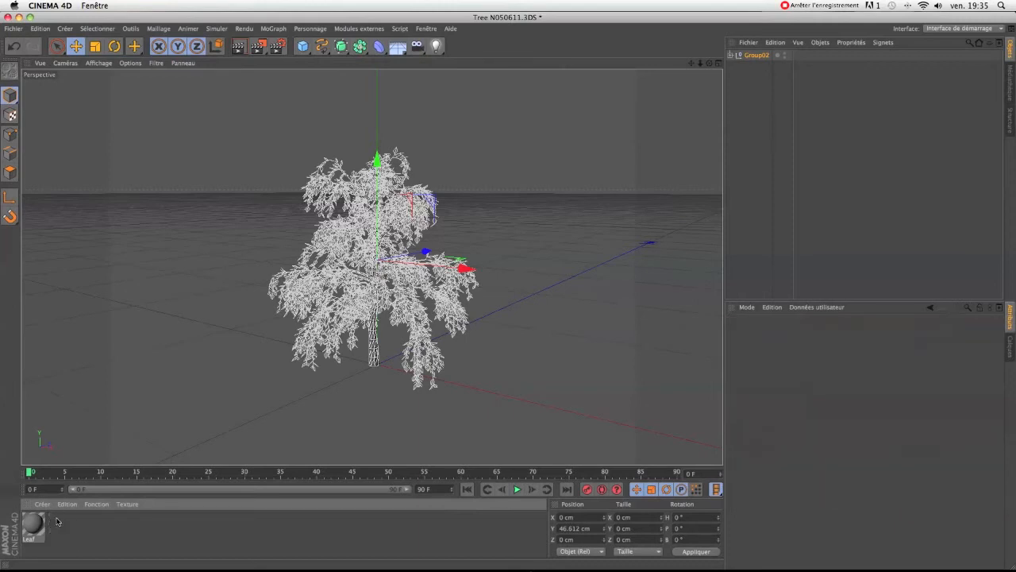
{"action": "left_click", "coordinate": [40, 523]}
{"action": "key", "text": "Delete"}
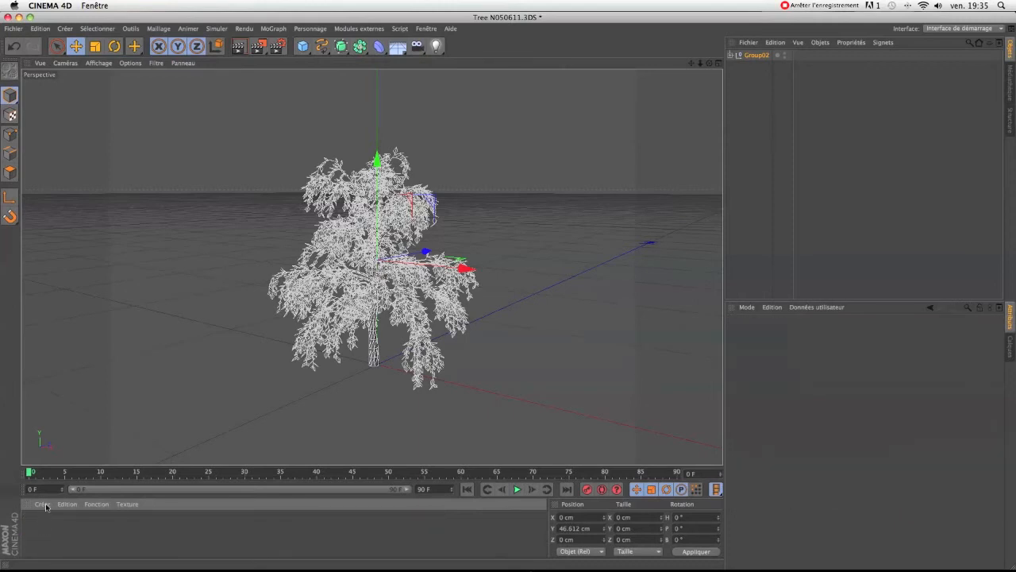
Create a new material with a dark green colour (R 82, G 108, B 39) and disable its specularity
{"action": "left_click", "coordinate": [42, 504]}
{"action": "left_click", "coordinate": [55, 410]}
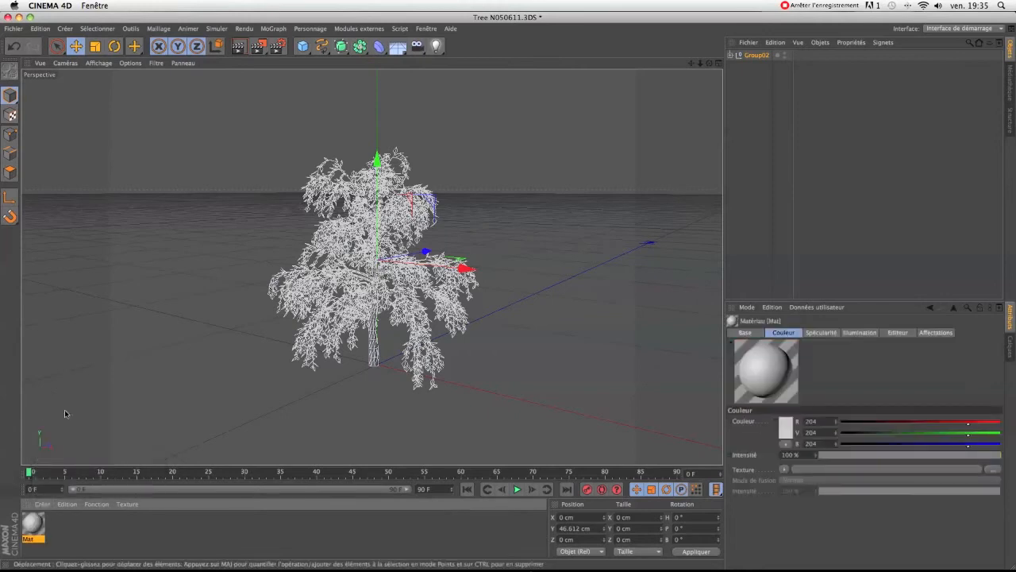
{"action": "double_click", "coordinate": [40, 525]}
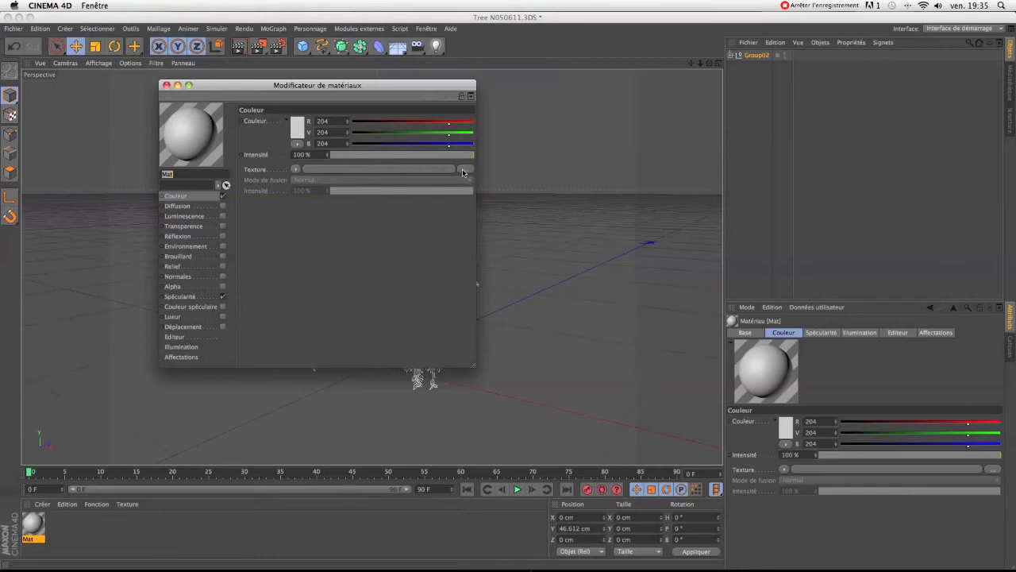
{"action": "left_click", "coordinate": [296, 131]}
{"action": "left_click", "coordinate": [300, 99]}
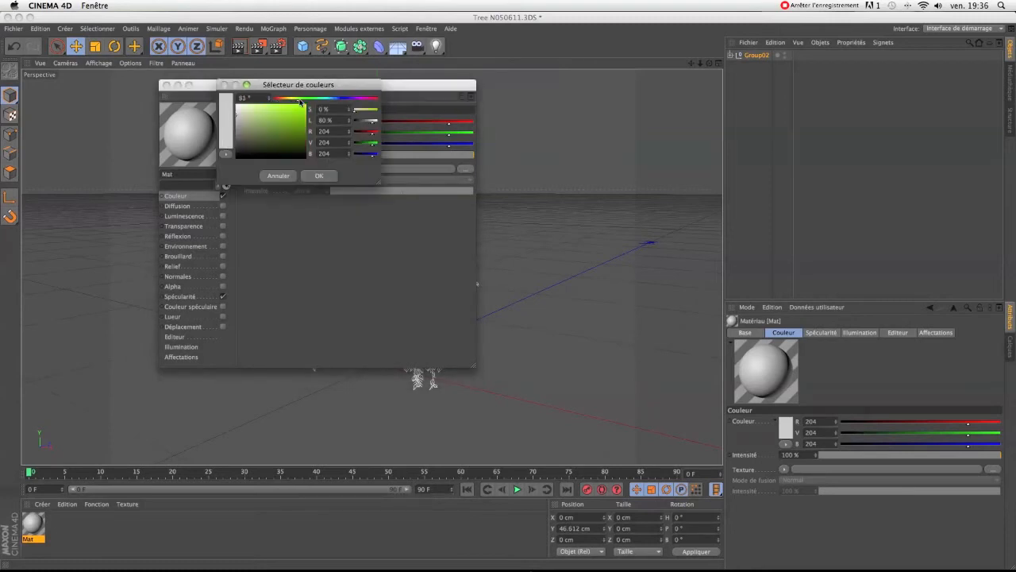
{"action": "left_click_drag", "start_coordinate": [300, 99], "coordinate": [282, 138]}
{"action": "left_click", "coordinate": [267, 117]}
{"action": "left_click", "coordinate": [319, 176]}
{"action": "left_click", "coordinate": [223, 296]}
{"action": "left_click", "coordinate": [166, 85]}
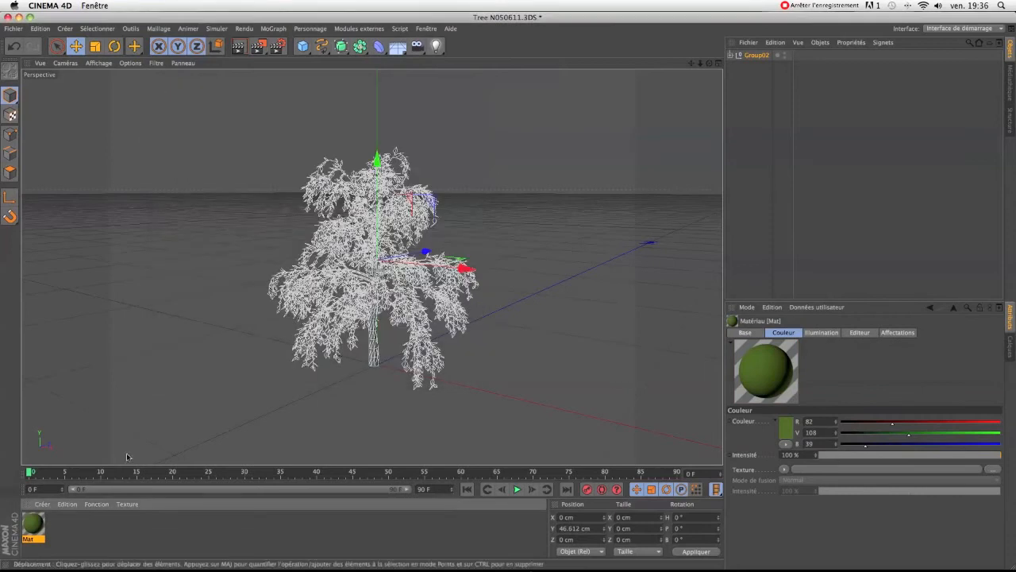
Expand Group02 and apply the green material to the foliage object resurs3d.0
{"action": "left_click", "coordinate": [732, 55]}
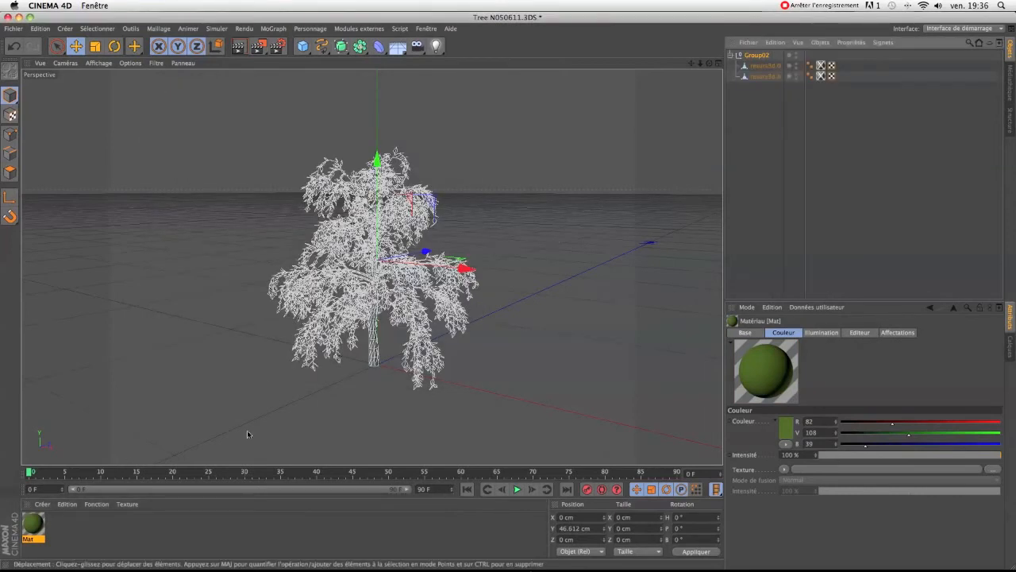
{"action": "left_click", "coordinate": [764, 66]}
{"action": "left_click_drag", "start_coordinate": [38, 517], "coordinate": [761, 67]}
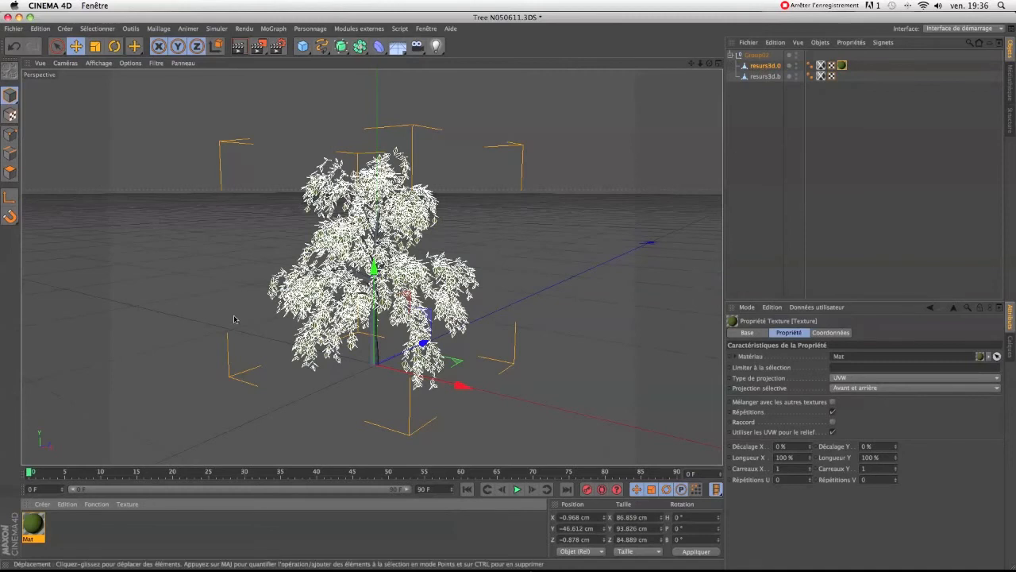
Create a second material with a dark brown colour (R 74, G 54, B 20) and no specularity
{"action": "left_click", "coordinate": [42, 504]}
{"action": "left_click", "coordinate": [65, 411]}
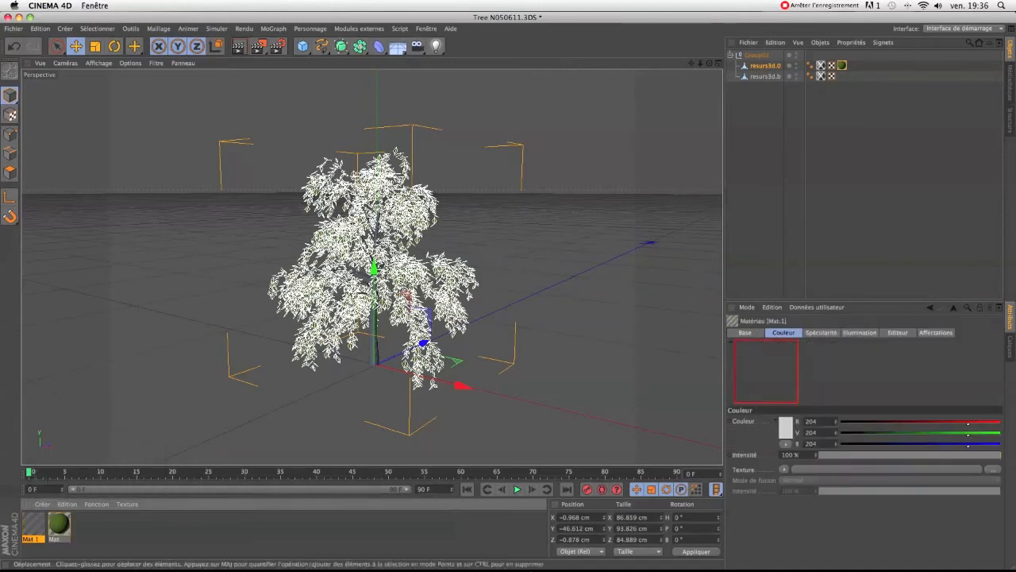
{"action": "double_click", "coordinate": [33, 524]}
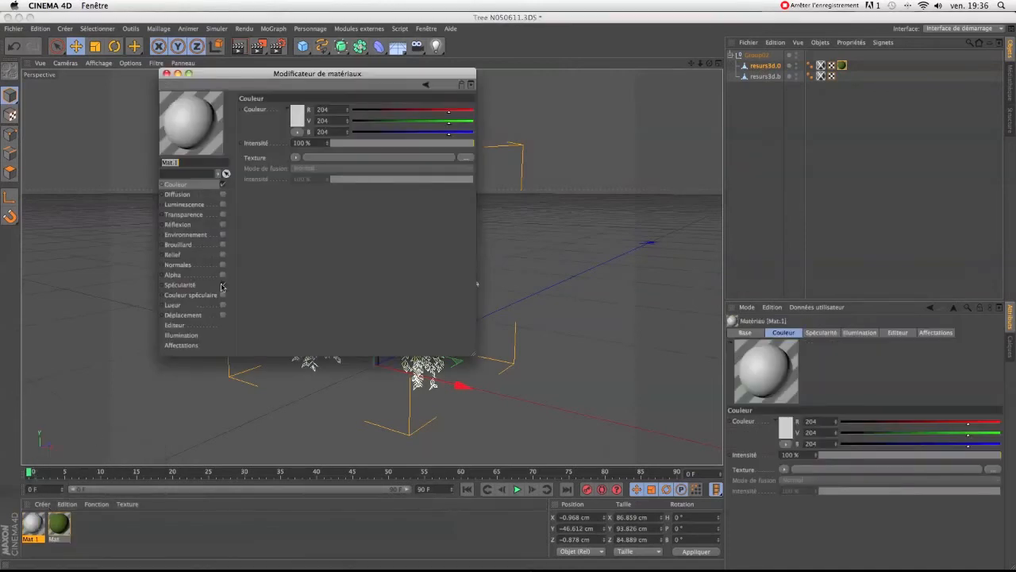
{"action": "left_click", "coordinate": [295, 120]}
{"action": "mouse_move", "coordinate": [243, 103]}
{"action": "left_mouse_down"}
{"action": "mouse_move", "coordinate": [283, 107]}
{"action": "mouse_move", "coordinate": [280, 85]}
{"action": "mouse_move", "coordinate": [302, 127]}
{"action": "mouse_move", "coordinate": [283, 128]}
{"action": "left_mouse_up"}
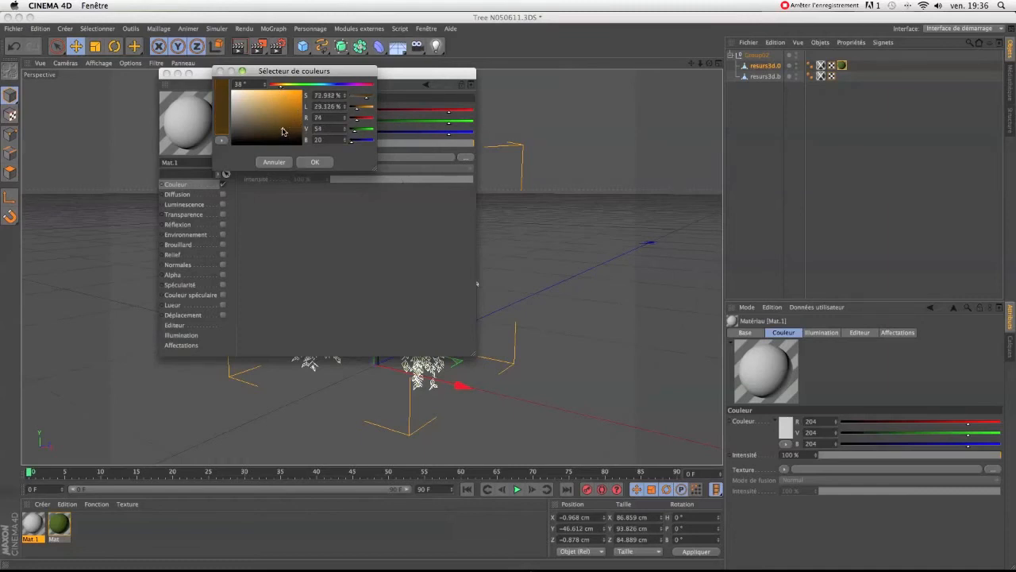
{"action": "left_click", "coordinate": [314, 162]}
{"action": "left_click", "coordinate": [166, 73]}
Apply the brown material to the trunk object resurs3d.b and render the perspective view
{"action": "left_click_drag", "start_coordinate": [35, 520], "coordinate": [761, 77]}
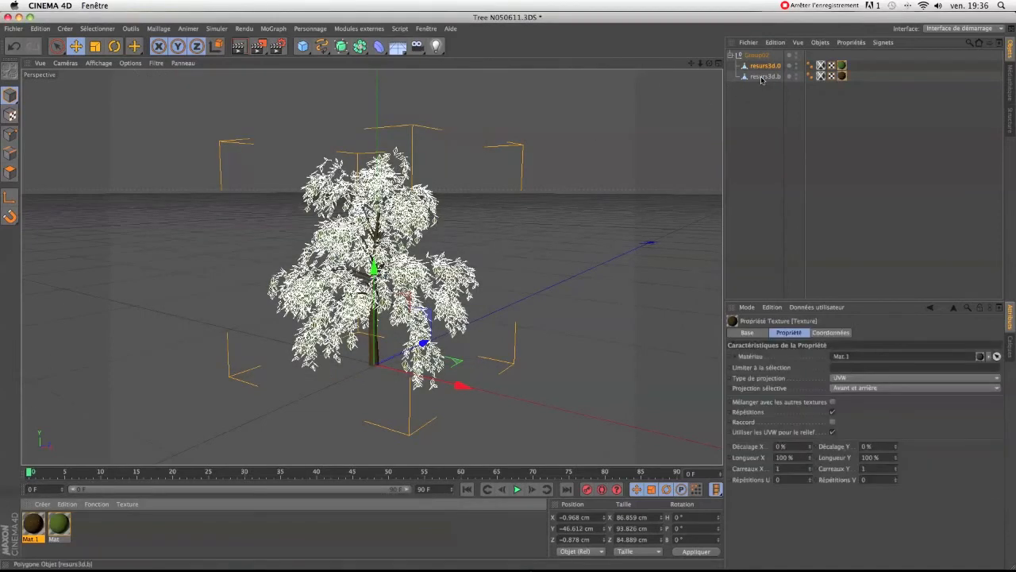
{"action": "left_click", "coordinate": [239, 47]}
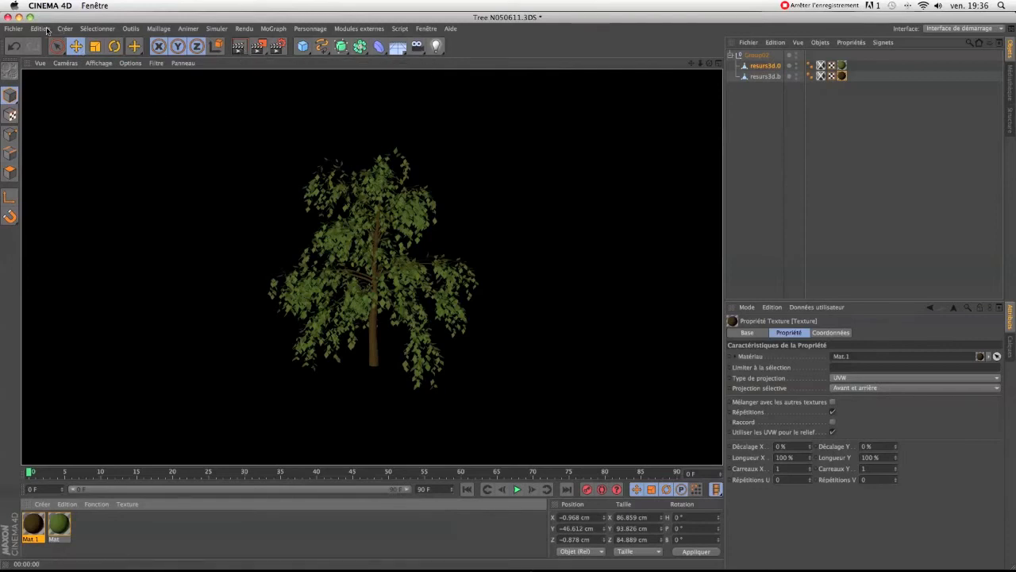
{"action": "left_click", "coordinate": [19, 29]}
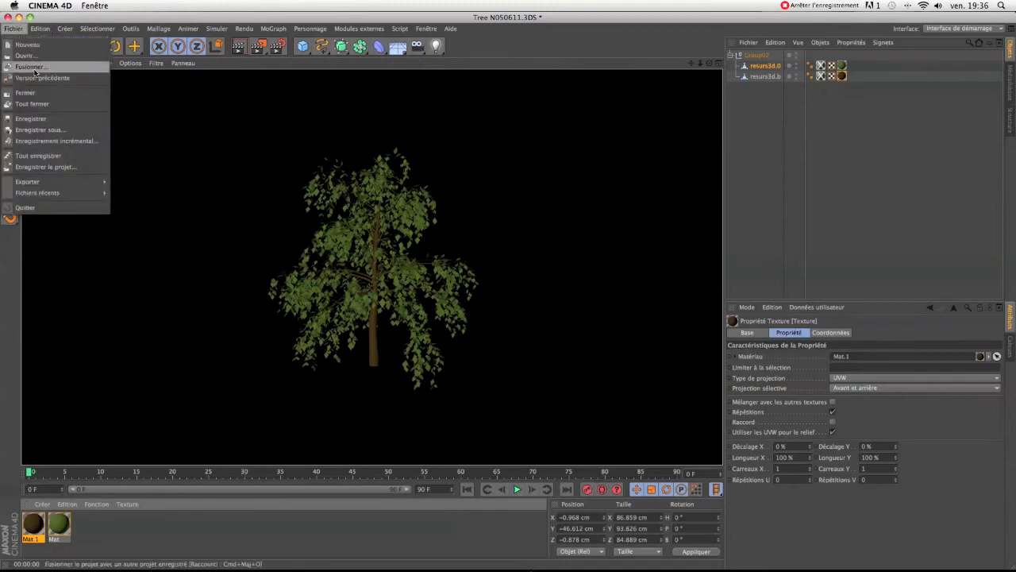
{"action": "left_click", "coordinate": [763, 152]}
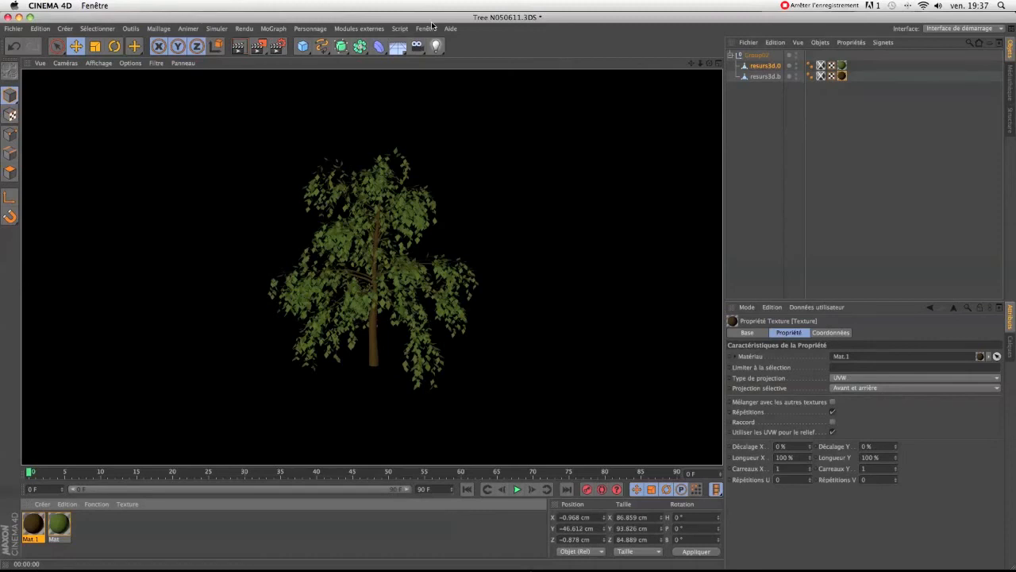
Delete the tag between the Phong and UVW tags on both tree objects, and collapse Group02
{"action": "left_click_drag", "start_coordinate": [823, 96], "coordinate": [818, 66]}
{"action": "key", "text": "Delete"}
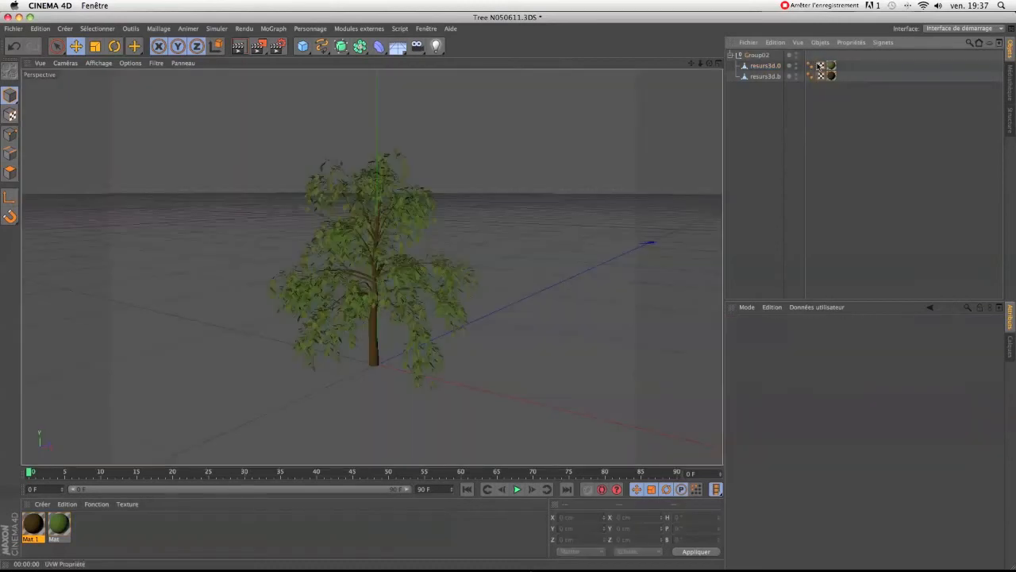
{"action": "left_click_drag", "start_coordinate": [709, 63], "coordinate": [371, 267]}
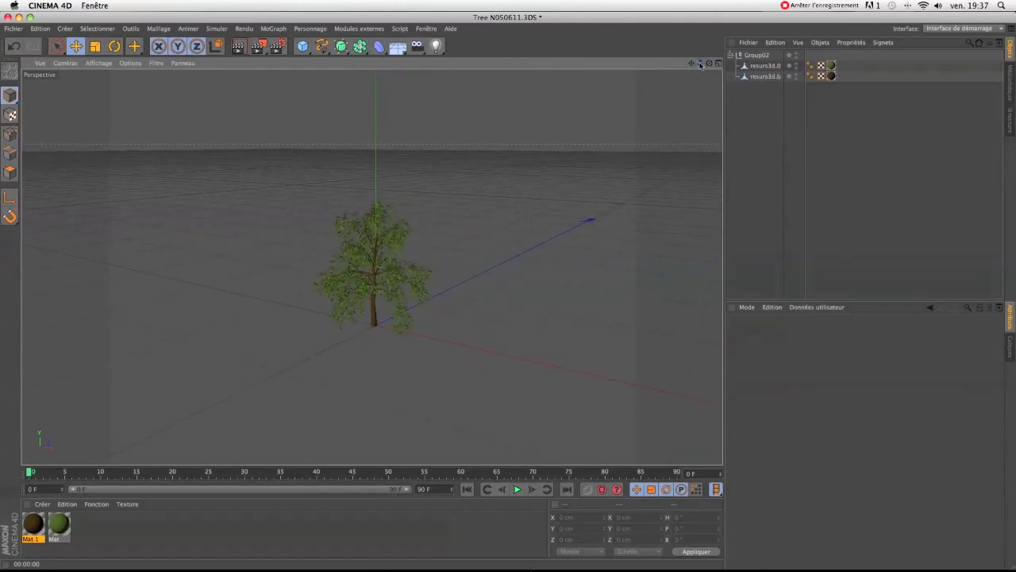
{"action": "mouse_move", "coordinate": [700, 65]}
{"action": "left_mouse_down"}
{"action": "mouse_move", "coordinate": [725, 65]}
{"action": "mouse_move", "coordinate": [699, 66]}
{"action": "left_mouse_up"}
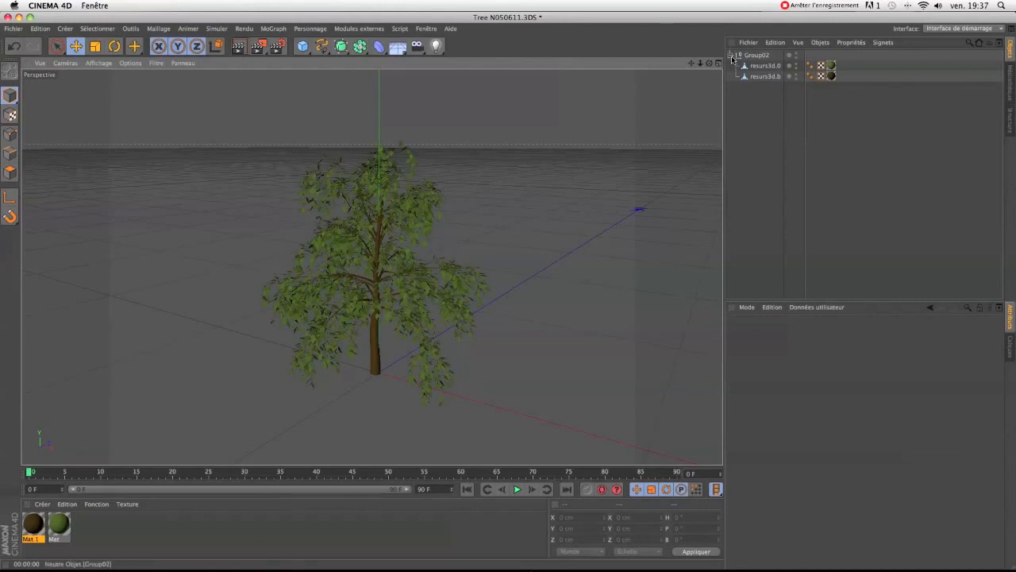
{"action": "left_click", "coordinate": [730, 55]}
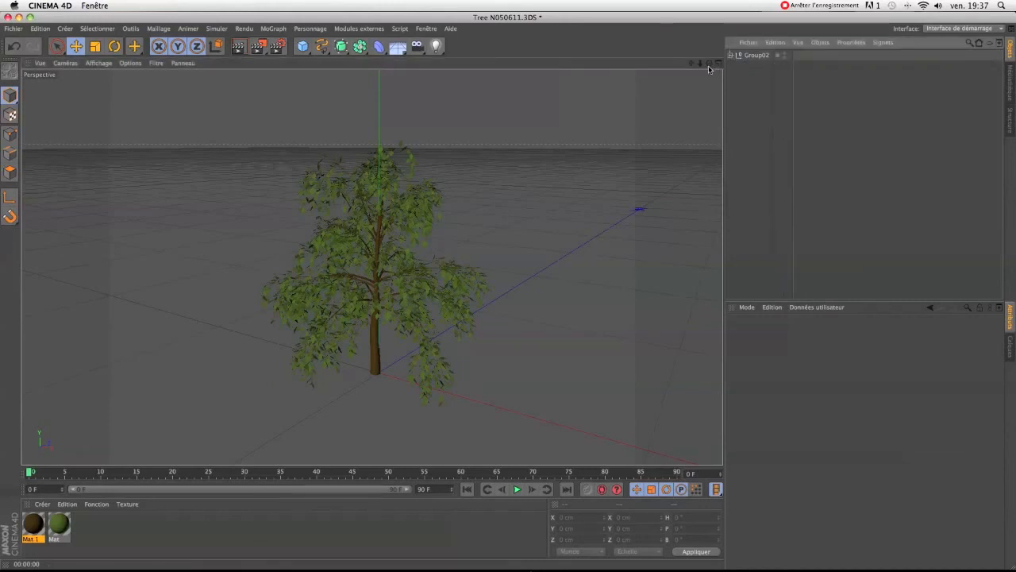
{"action": "left_click_drag", "start_coordinate": [708, 64], "coordinate": [371, 267]}
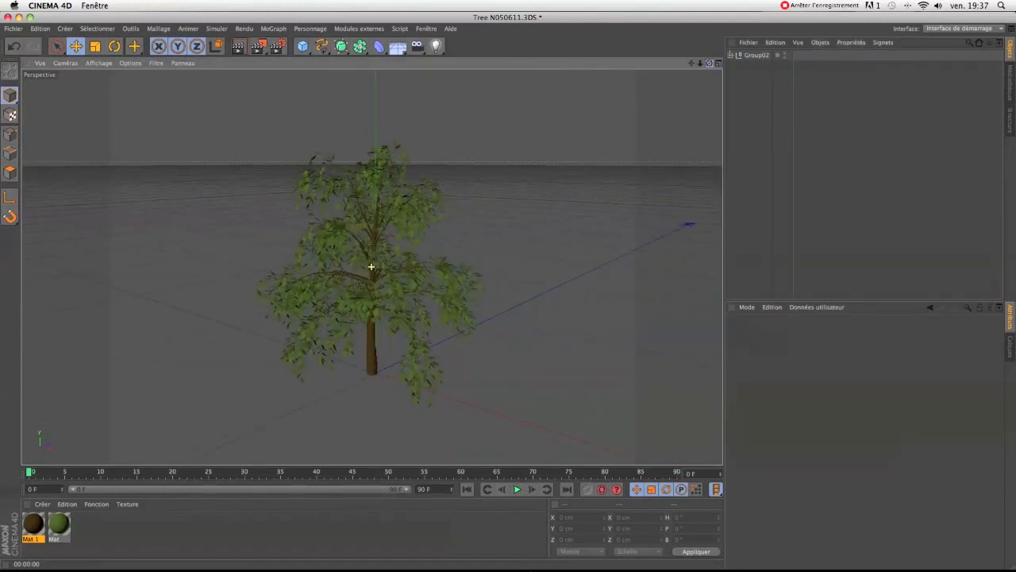